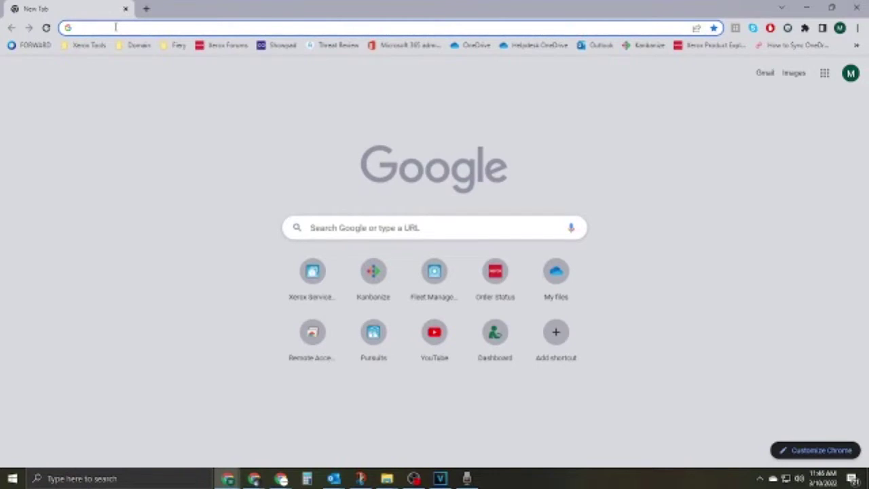
Search Google for 'xerox c8030 software' and open the AltaLink Drivers & Downloads result.
type("xerox ")
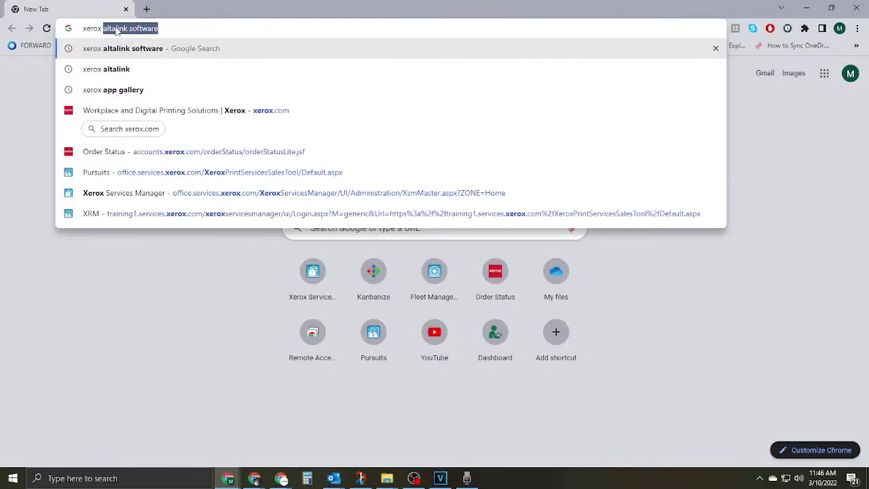
type("c8030 sof")
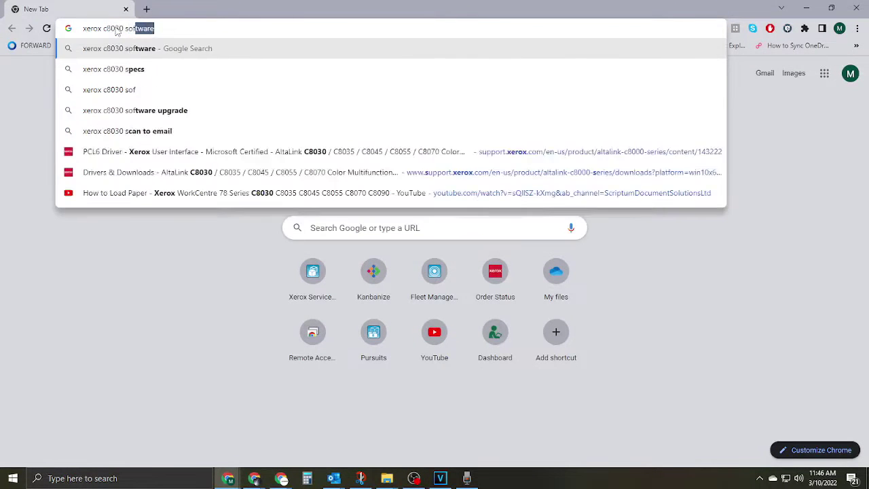
type("tware")
key("Return")
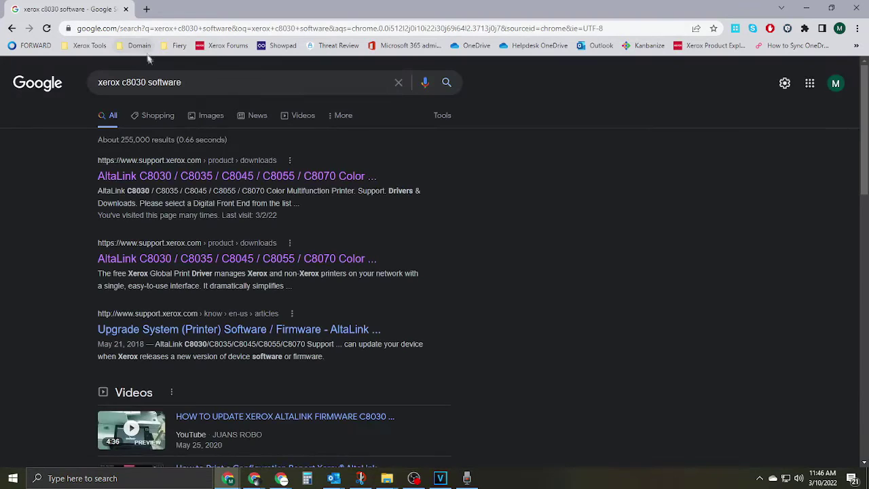
left_click(167, 177)
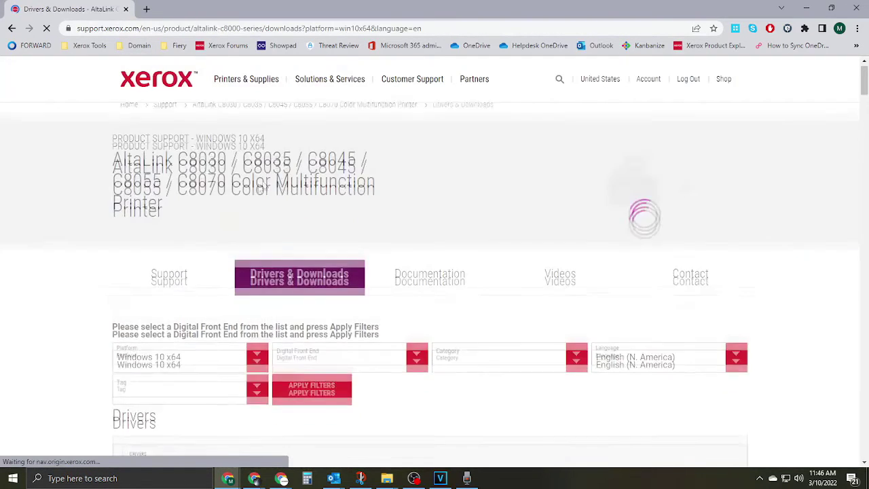
Filter the AltaLink C8030 downloads to the Firmware category and review the software upgrade files listed.
left_click(448, 155)
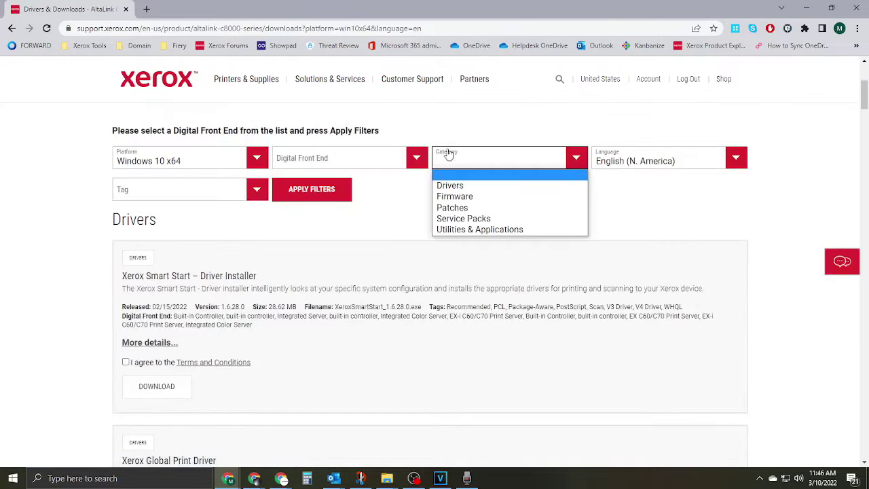
left_click(459, 198)
left_click(326, 196)
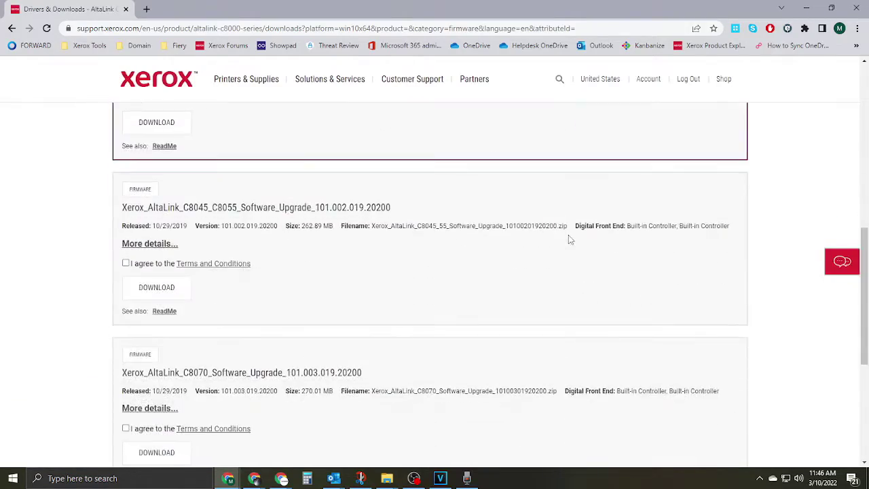
scroll(277, 221, "down", 5)
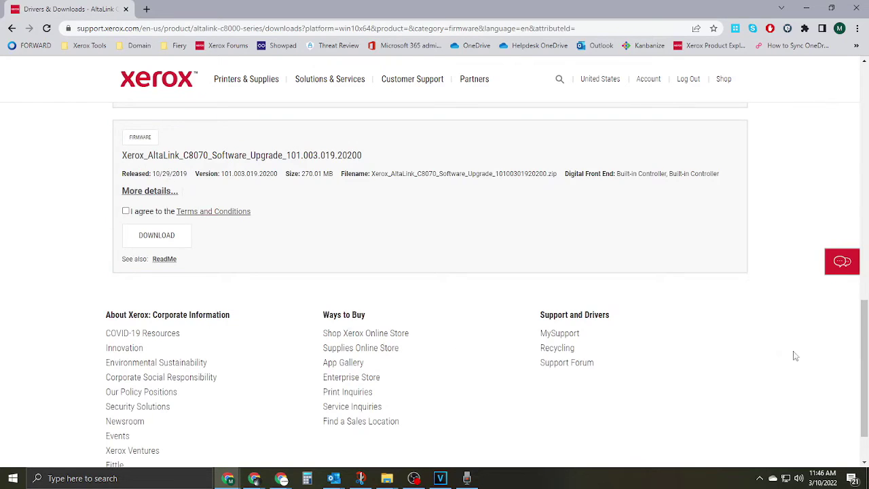
scroll(795, 356, "up", 10)
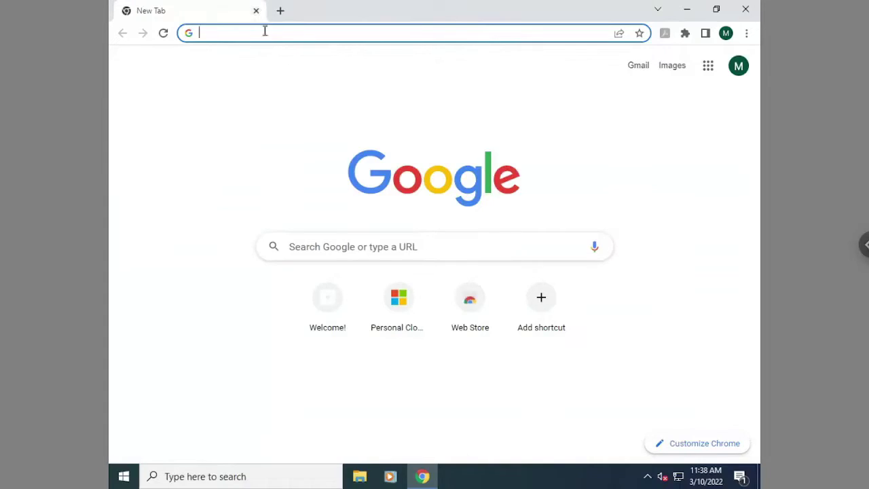
Focus the address bar of a fresh Chrome tab to enter a new address.
left_click(265, 31)
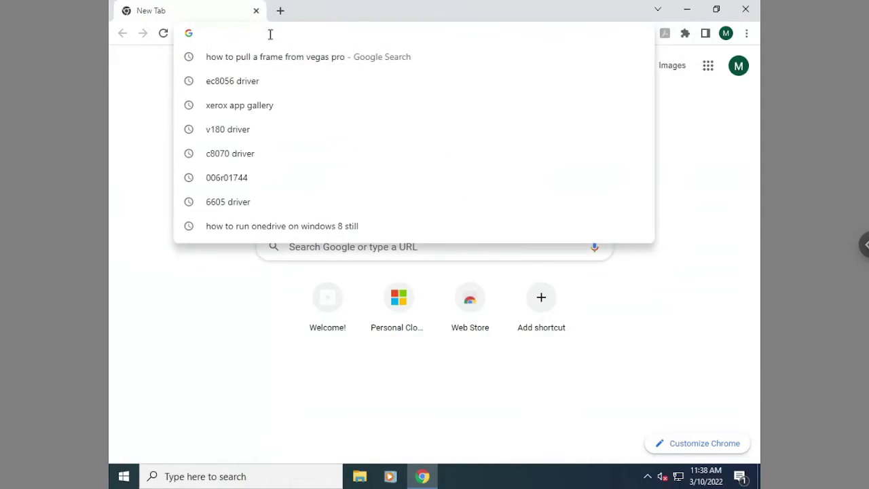
Open the AltaLink C8070 printer's web page at 192.168.1.70 and go to its Properties.
type("192.168.")
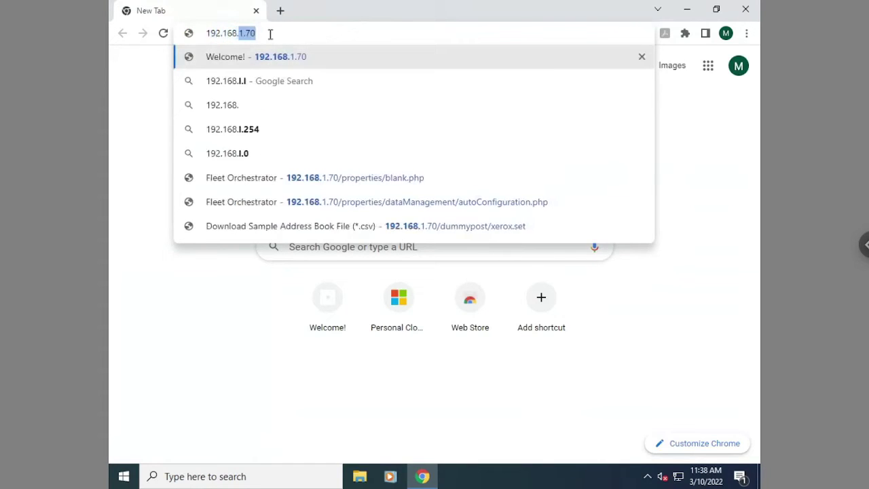
key("Return")
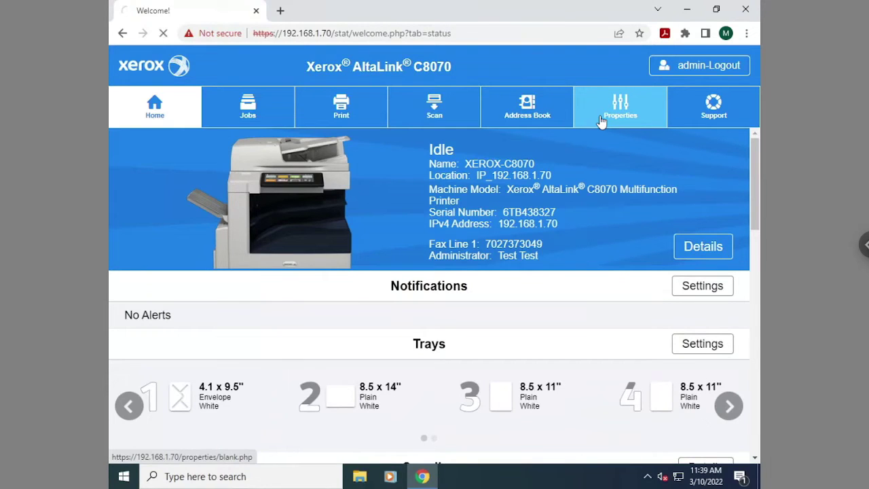
left_click(601, 120)
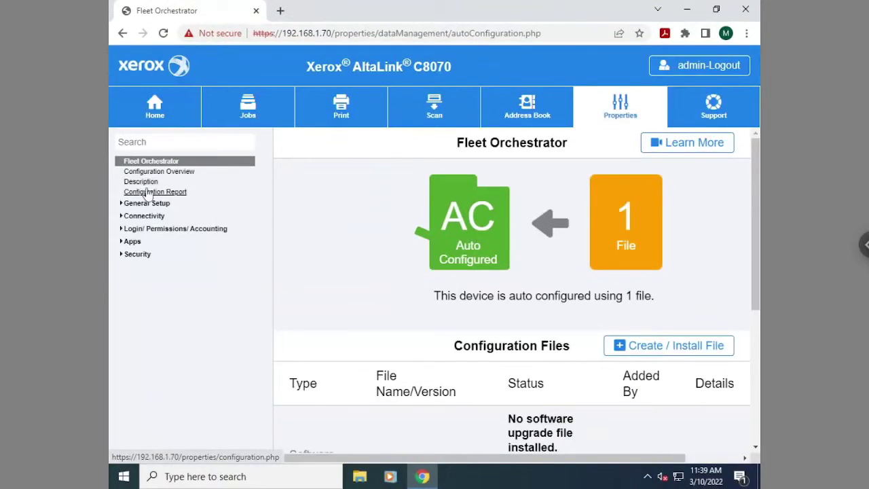
Go to the Fleet Orchestrator Install Configuration File page through Create / Install File.
left_click(626, 353)
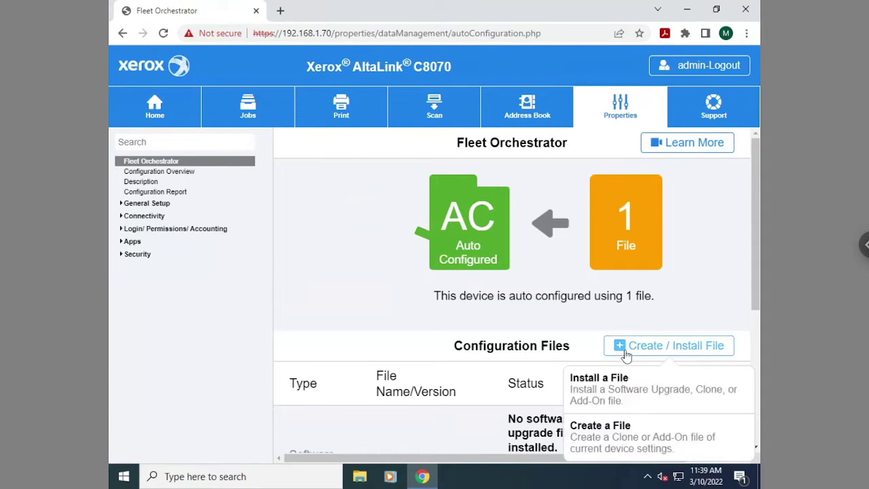
left_click(608, 392)
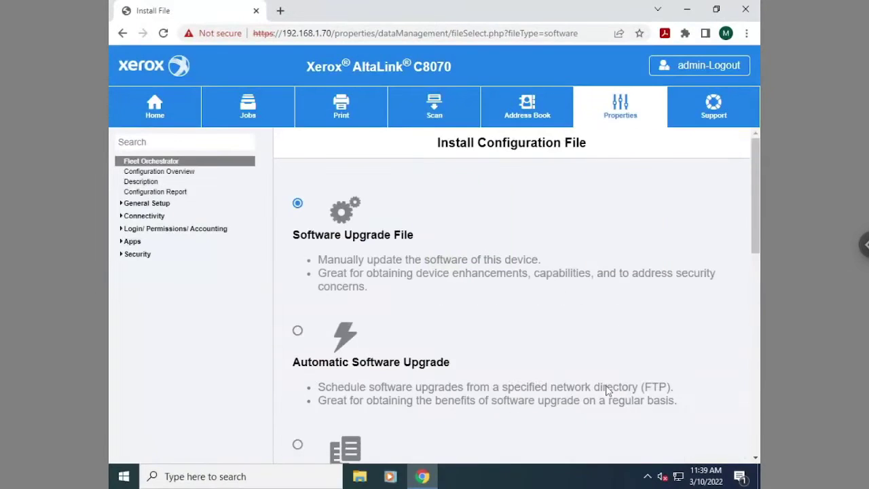
scroll(608, 392, "down", 1)
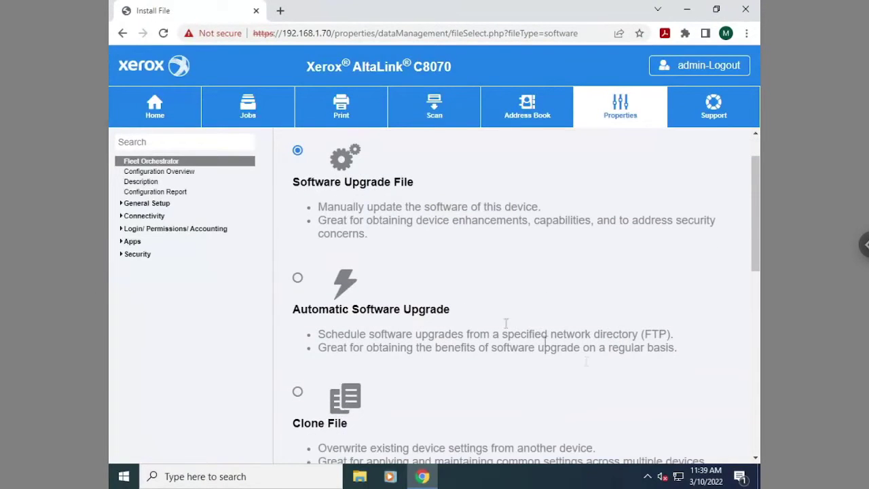
scroll(681, 252, "down", 6)
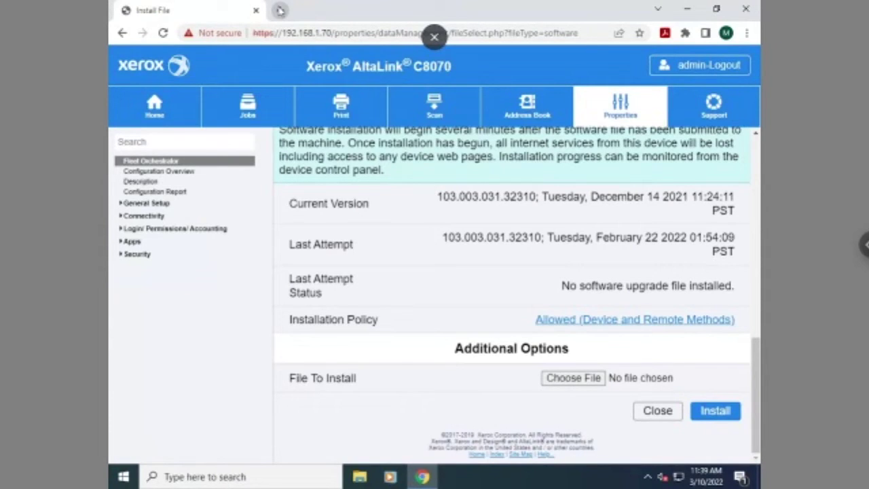
left_click(605, 325)
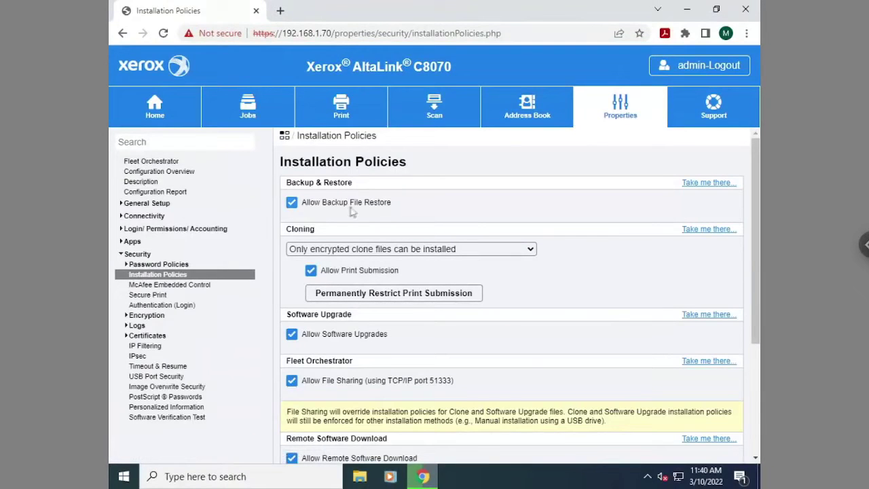
left_click_drag(306, 338, 386, 342)
left_click(385, 341)
left_click(151, 163)
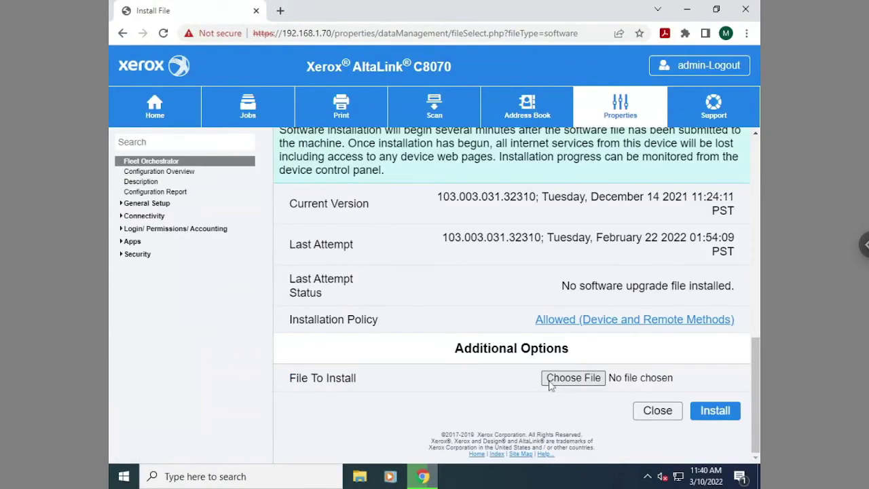
Browse for the file to install, showing the Downloads folder with 453170v2.dlm.
left_click(547, 379)
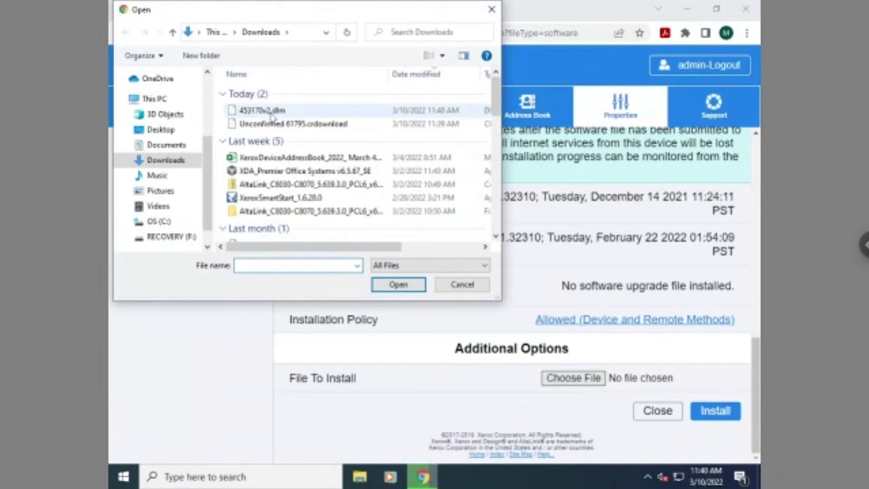
Choose the 453170v2.dlm patch file and submit it for installation.
double_click(270, 112)
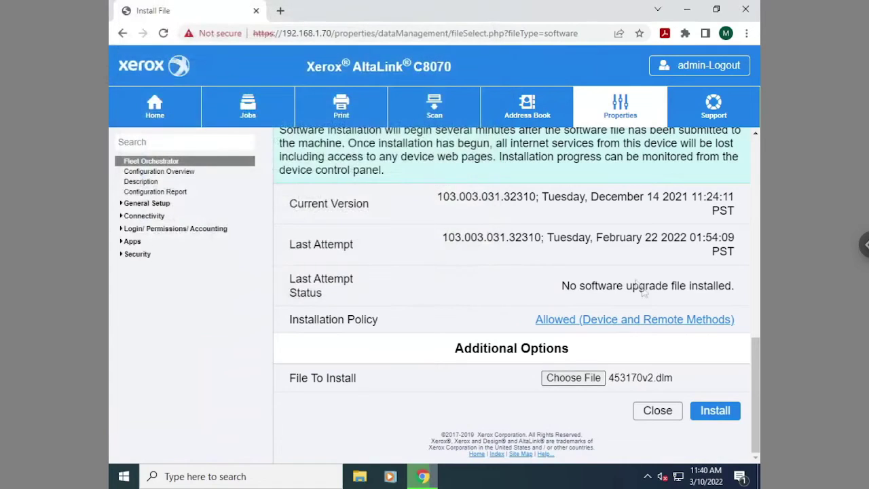
left_click(726, 412)
Choose the AltaLink_C8070 system software upgrade file from Downloads and submit it for installation.
left_click(551, 382)
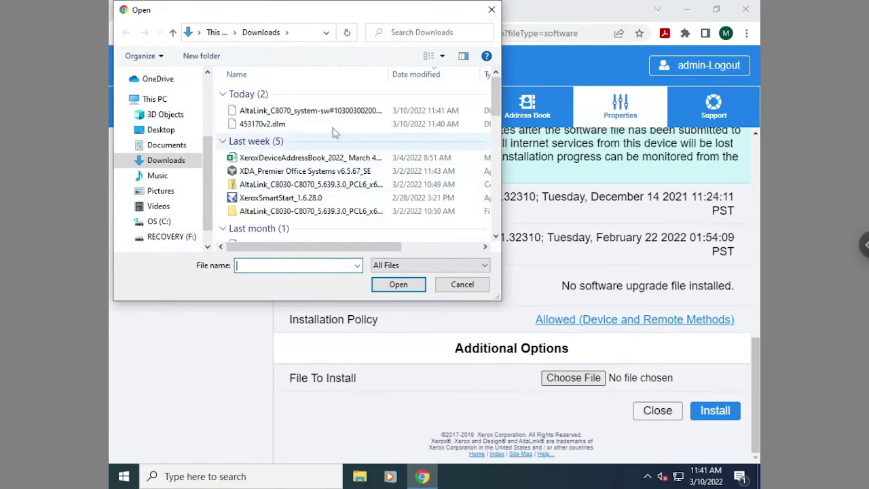
left_click(320, 111)
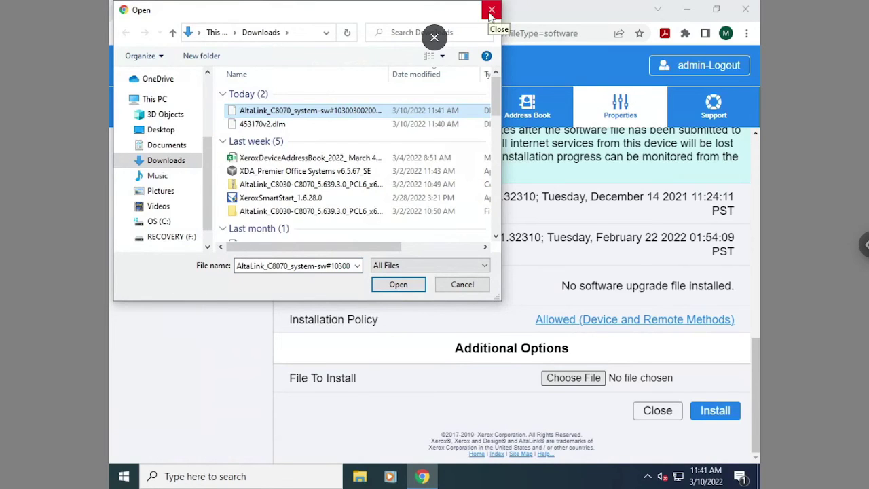
left_click(492, 10)
left_click(572, 378)
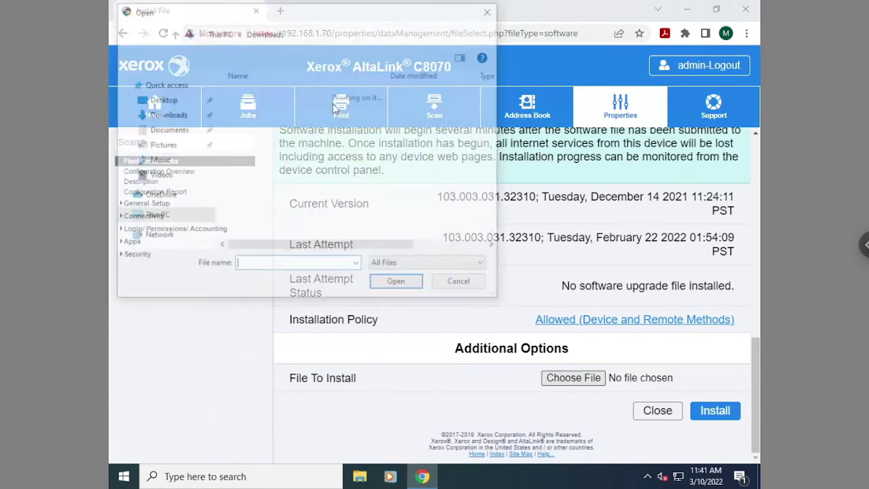
double_click(309, 114)
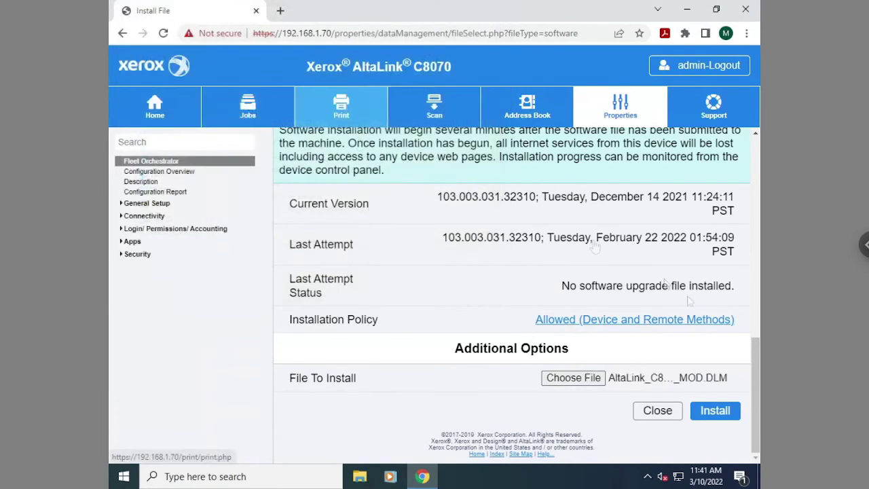
left_click(732, 410)
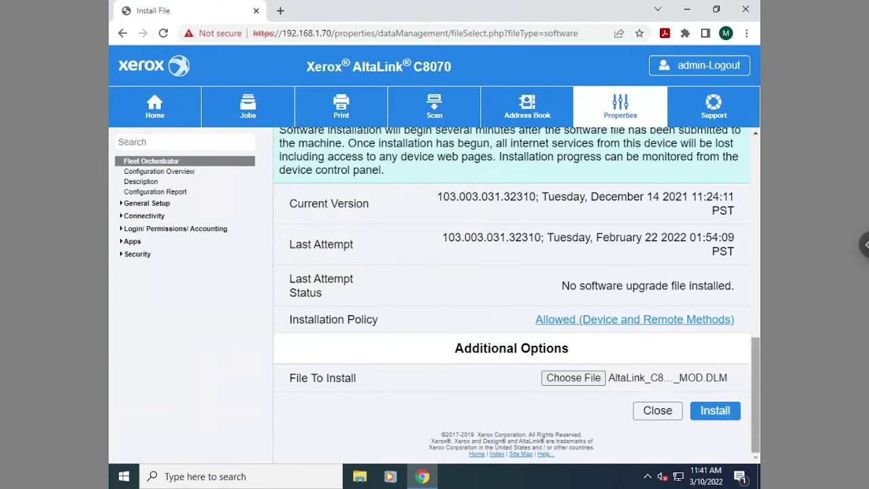